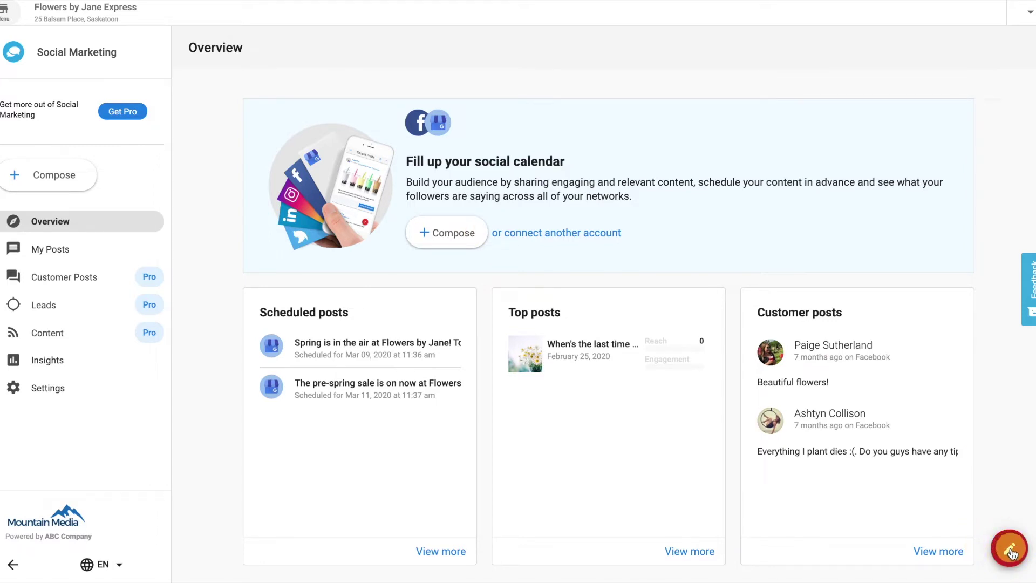
Start a new post with the floating pencil Compose button on the Overview dashboard
{"action": "left_click", "coordinate": [1011, 552]}
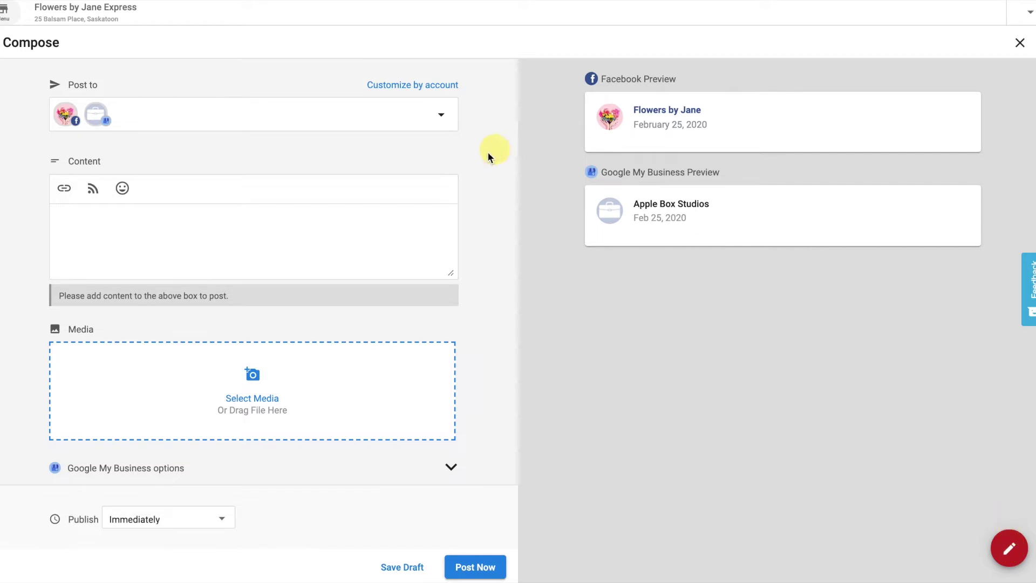
Keep Apple Box Studios selected and write 'What is the best gift for a birthday? Flowers of course!'
{"action": "left_click", "coordinate": [443, 116]}
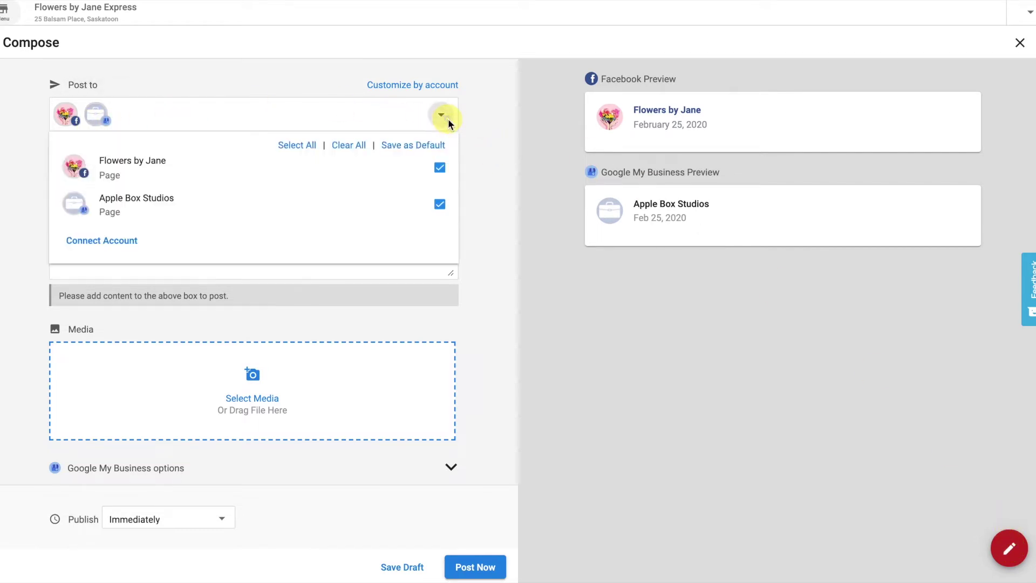
{"action": "left_click", "coordinate": [440, 205]}
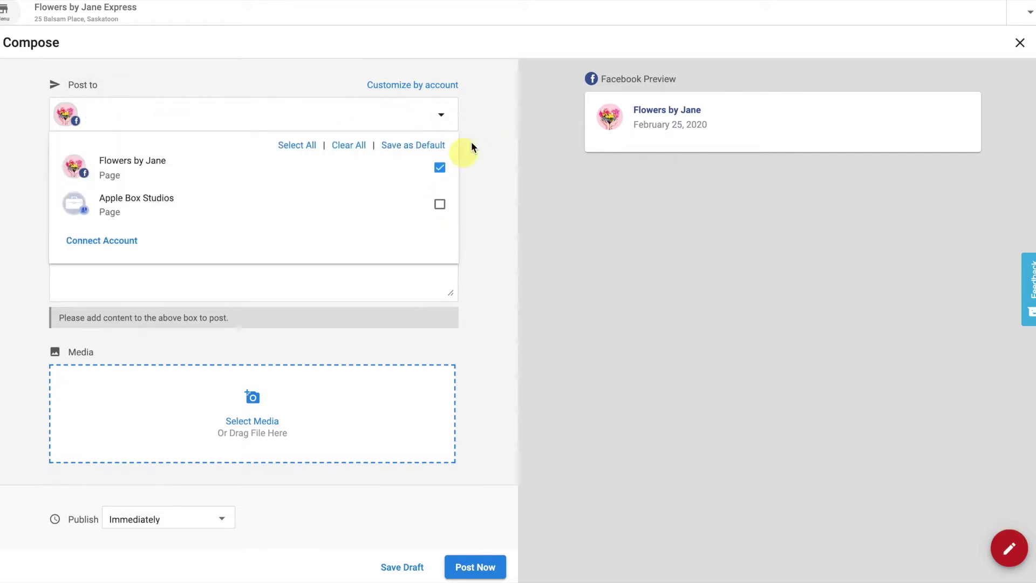
{"action": "left_click", "coordinate": [440, 204]}
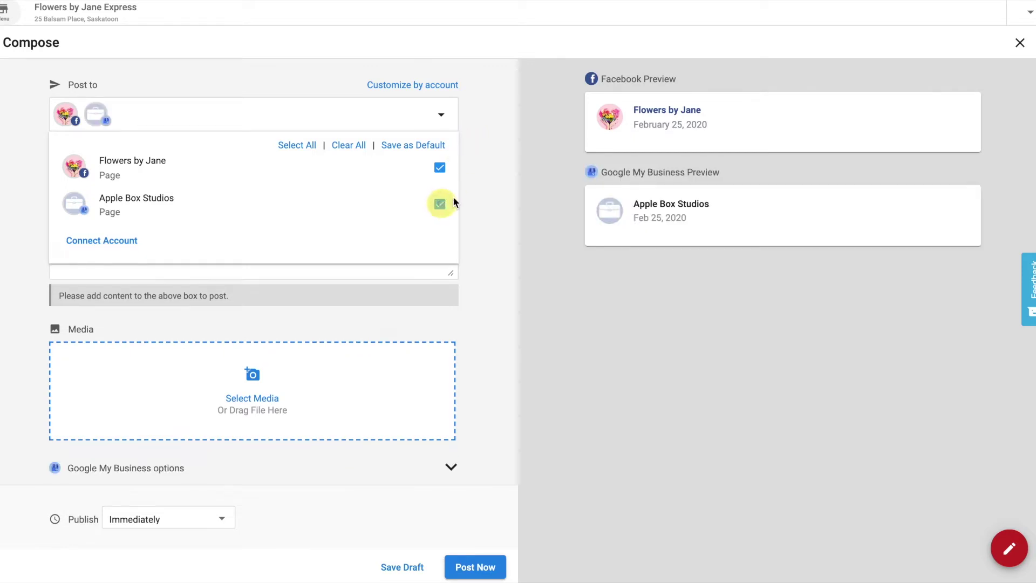
{"action": "left_click", "coordinate": [475, 171]}
{"action": "left_click", "coordinate": [143, 215]}
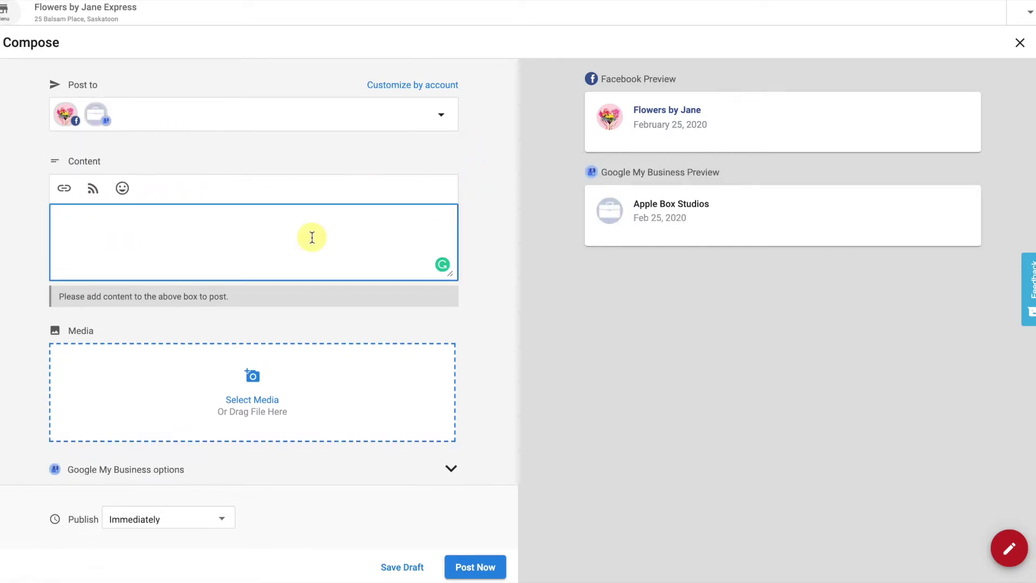
{"action": "type", "text": "What is the"}
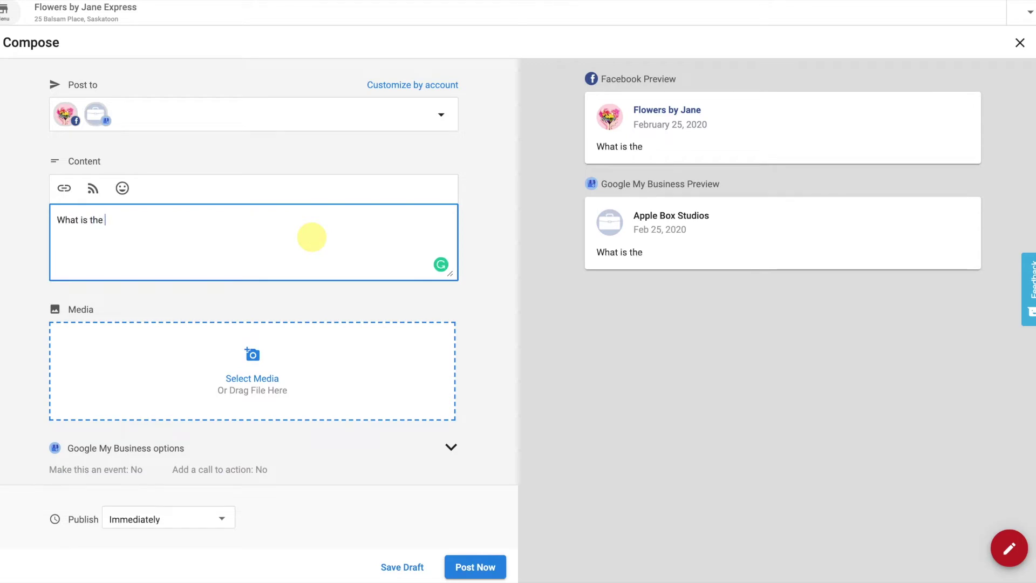
{"action": "type", "text": " best gift for a birthday? Flowers of course"}
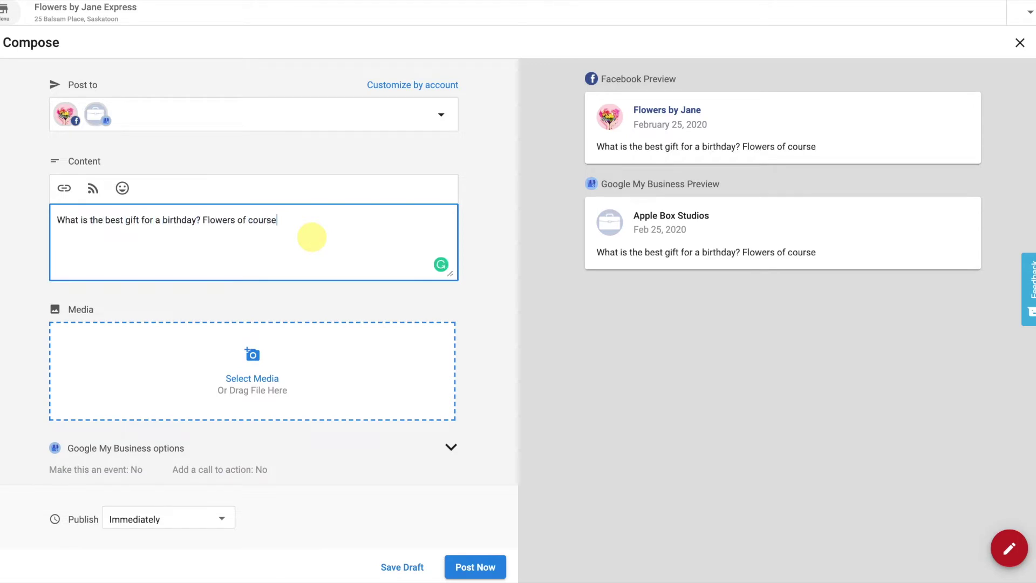
{"action": "type", "text": "!"}
Attach an orange-flower photo found by searching 'Flowers' in Free Images
{"action": "left_click", "coordinate": [337, 291]}
{"action": "left_click", "coordinate": [314, 367]}
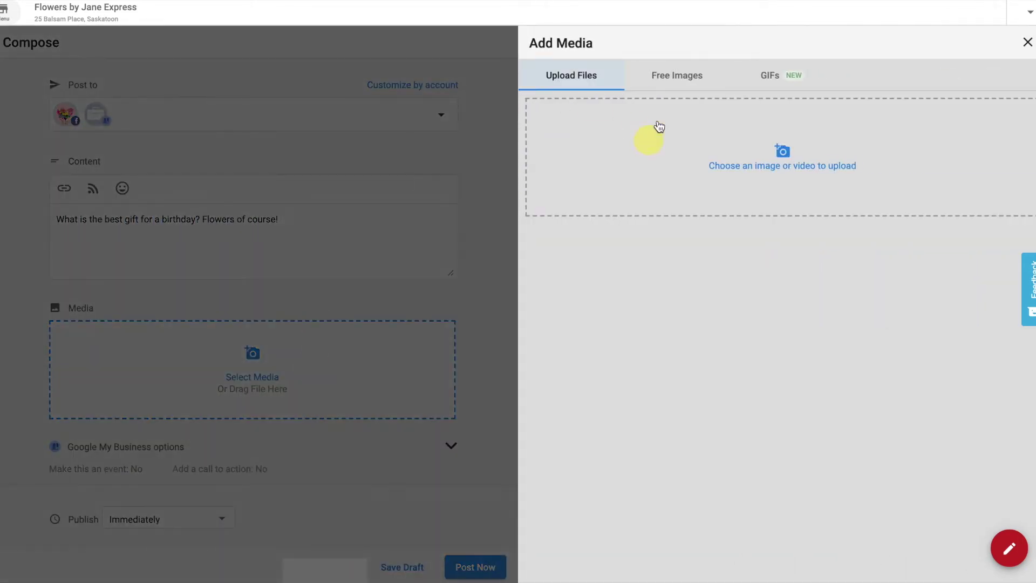
{"action": "left_click", "coordinate": [674, 80]}
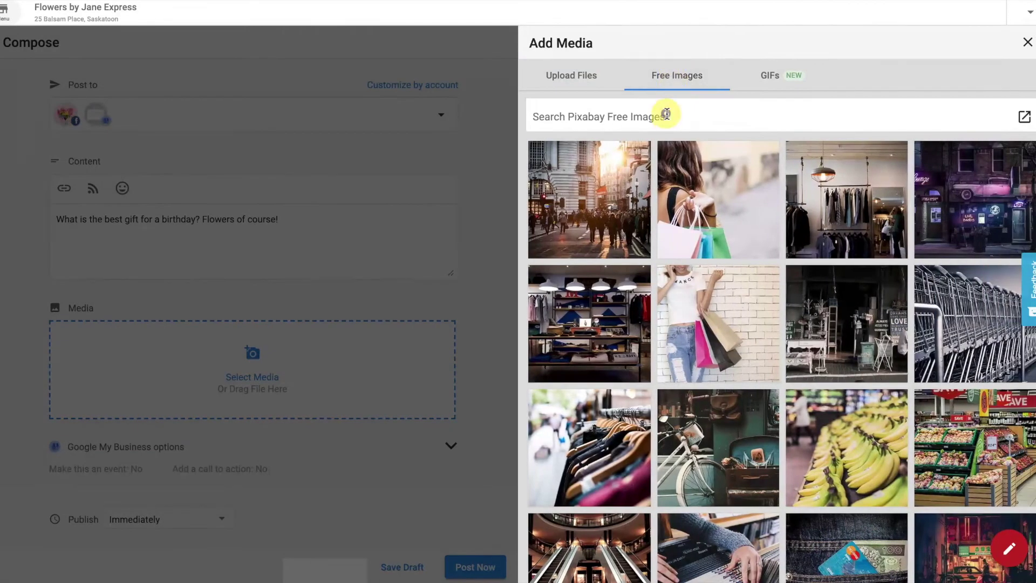
{"action": "left_click", "coordinate": [666, 113]}
{"action": "type", "text": "Flowers"}
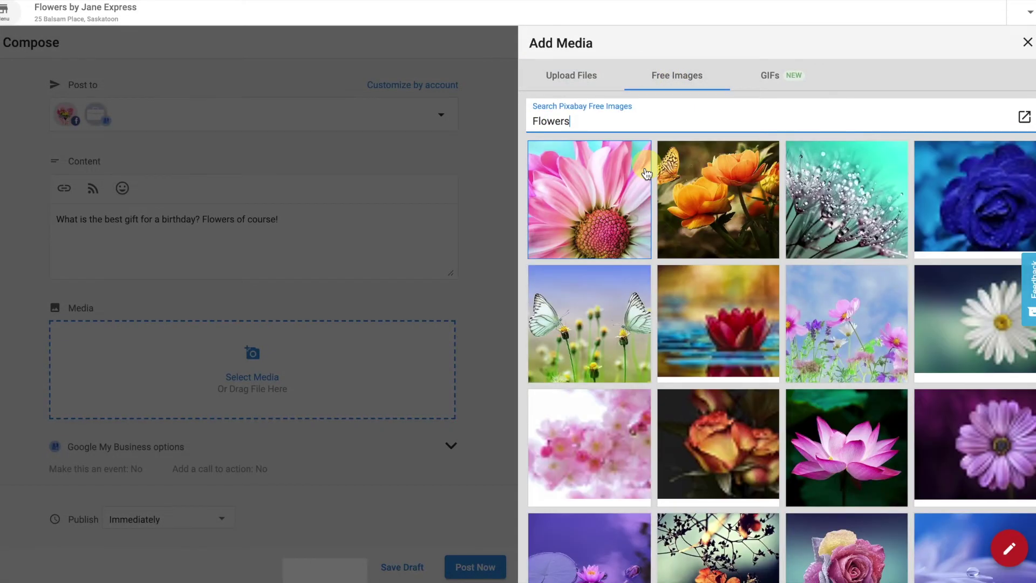
{"action": "left_click", "coordinate": [718, 199]}
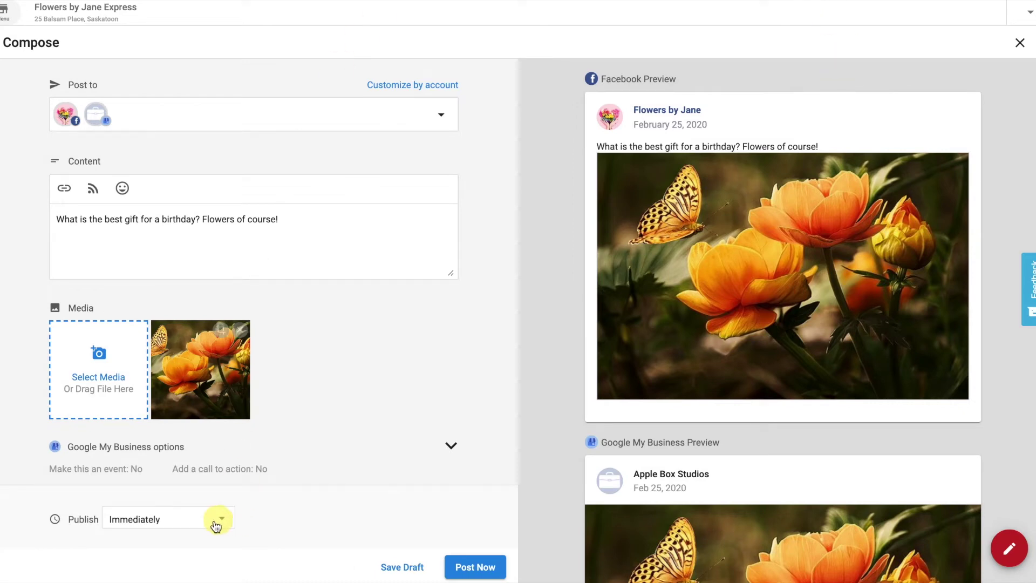
Schedule the post for March 14, 2020 and save it as a draft
{"action": "left_click", "coordinate": [180, 519]}
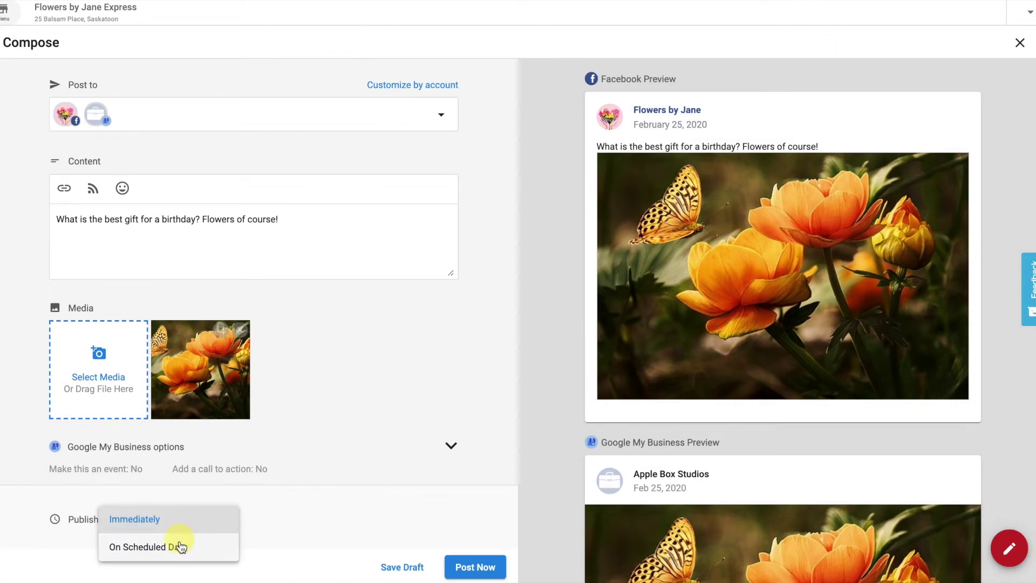
{"action": "left_click", "coordinate": [178, 545]}
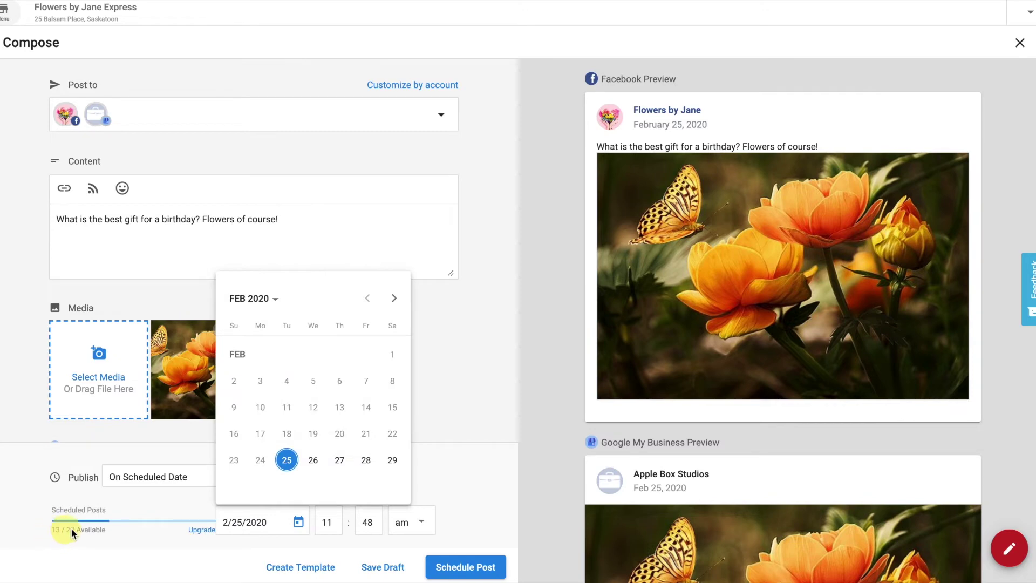
{"action": "left_click", "coordinate": [395, 298]}
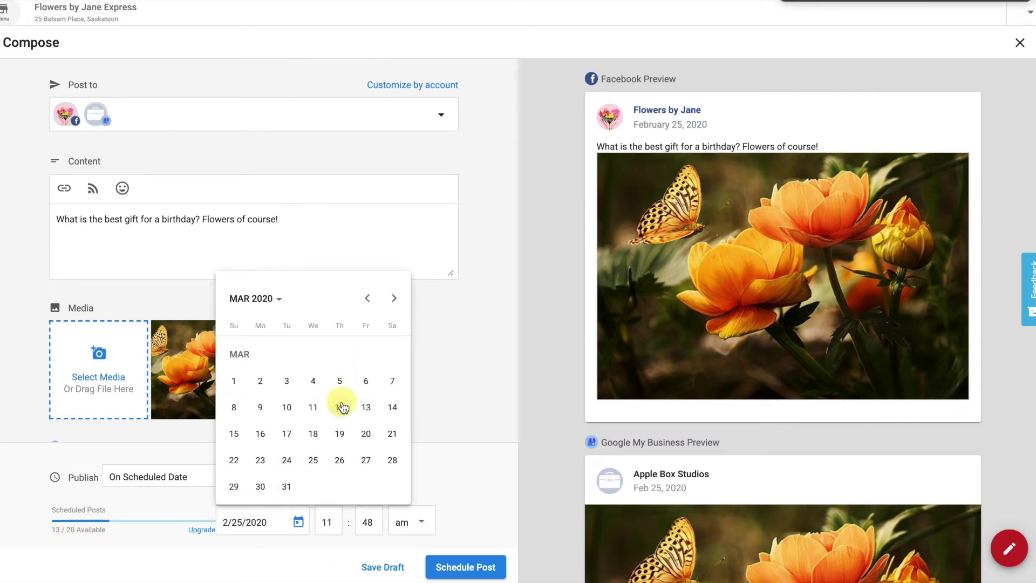
{"action": "left_click", "coordinate": [397, 408]}
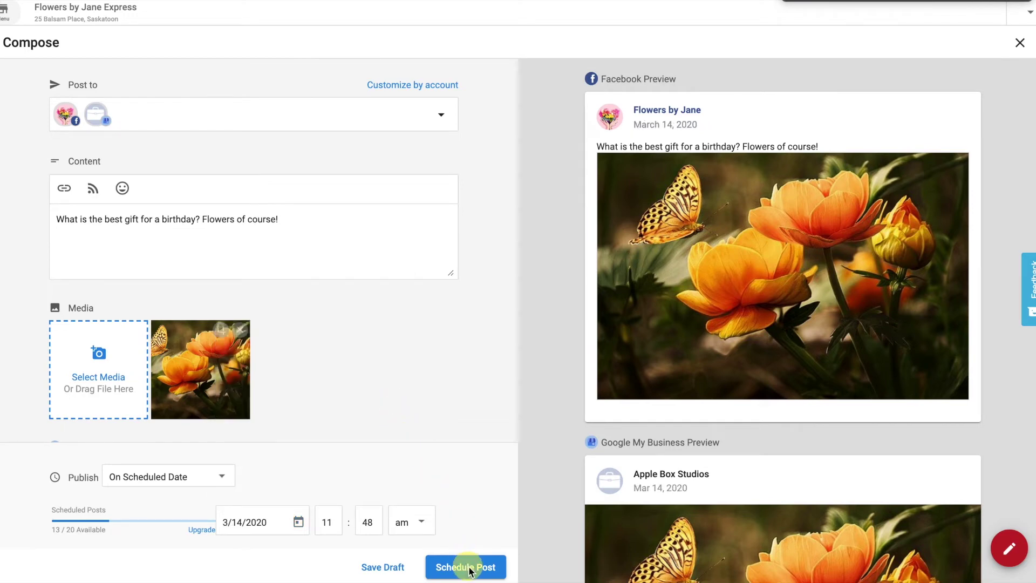
{"action": "left_click", "coordinate": [385, 570]}
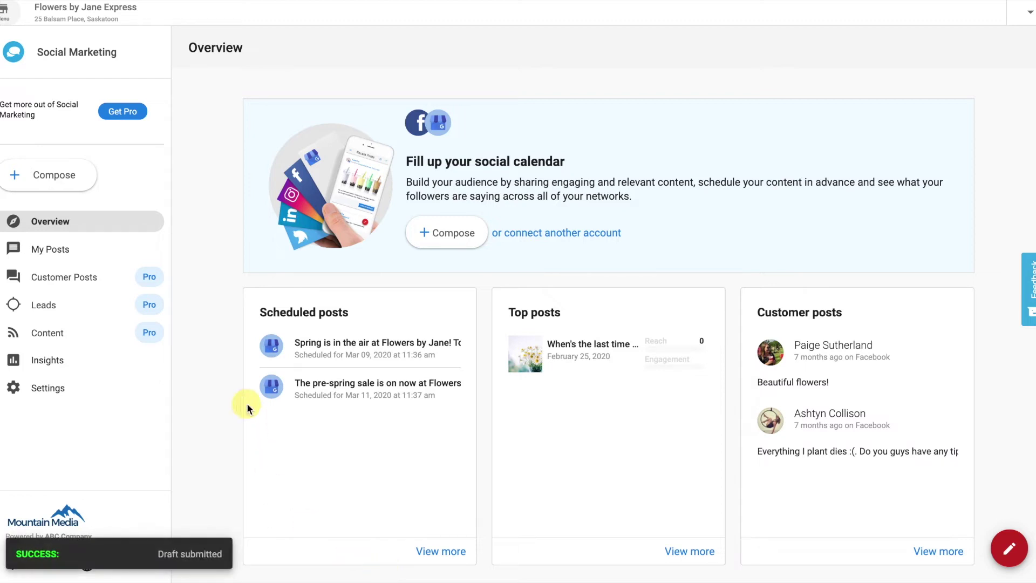
{"action": "left_click", "coordinate": [51, 249]}
{"action": "left_click", "coordinate": [53, 278]}
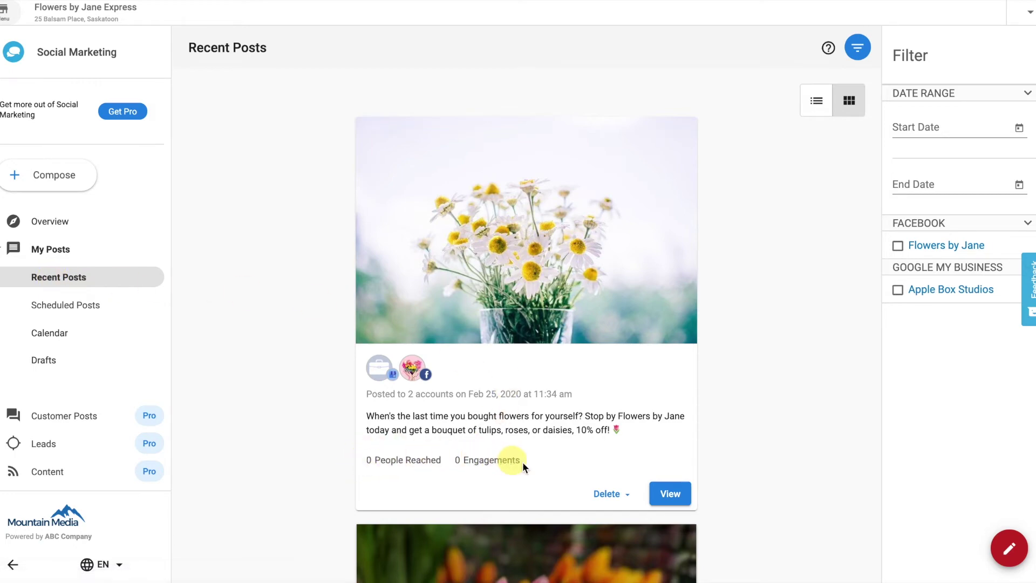
{"action": "scroll", "coordinate": [549, 464], "scroll_direction": "down", "scroll_amount": 1}
{"action": "scroll", "coordinate": [549, 464], "scroll_direction": "down", "scroll_amount": 6}
{"action": "scroll", "coordinate": [549, 464], "scroll_direction": "down", "scroll_amount": 3}
{"action": "scroll", "coordinate": [549, 464], "scroll_direction": "down", "scroll_amount": 1}
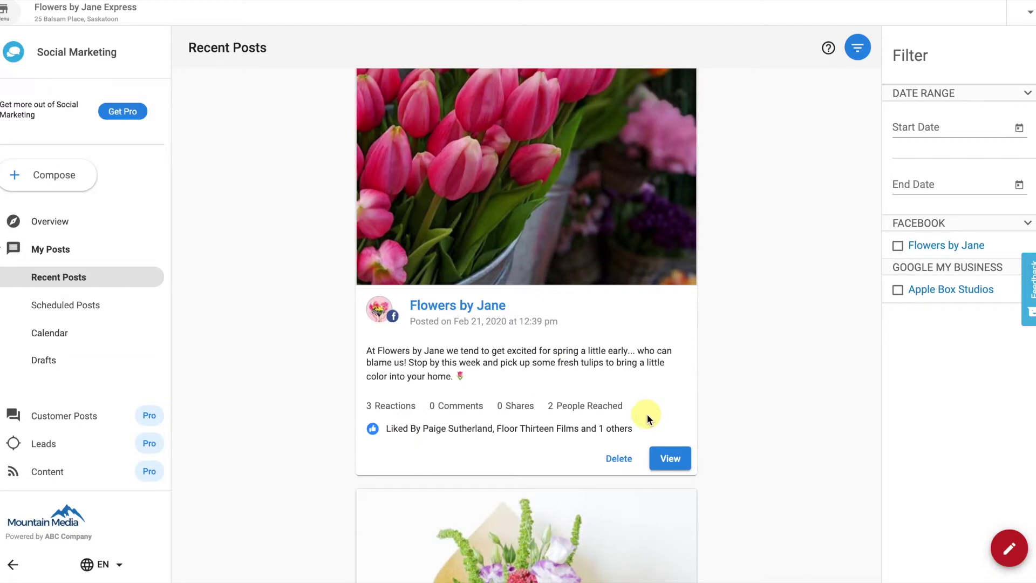
{"action": "scroll", "coordinate": [647, 416], "scroll_direction": "up", "scroll_amount": 1}
{"action": "scroll", "coordinate": [647, 416], "scroll_direction": "up", "scroll_amount": 10}
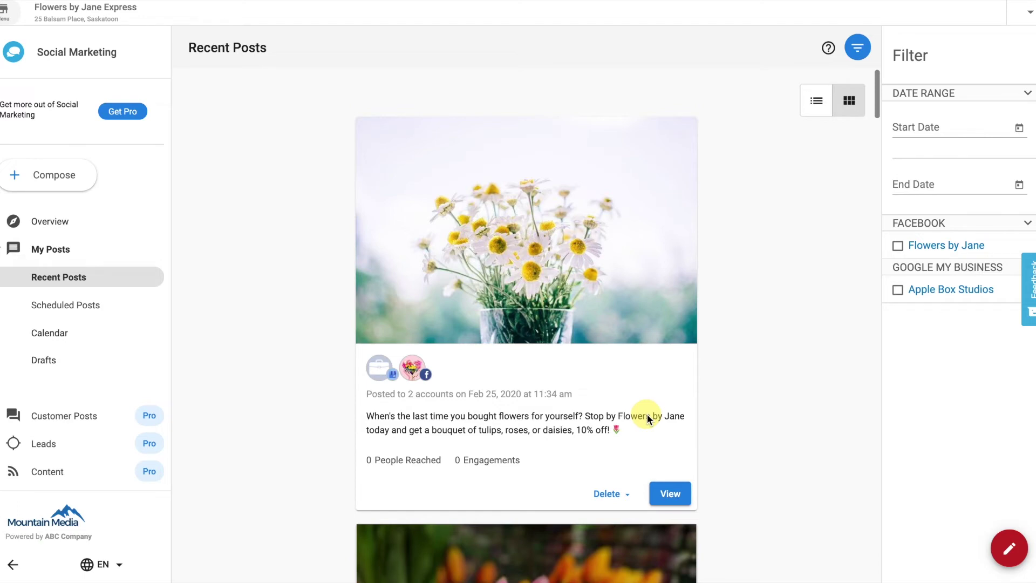
{"action": "left_click", "coordinate": [816, 101]}
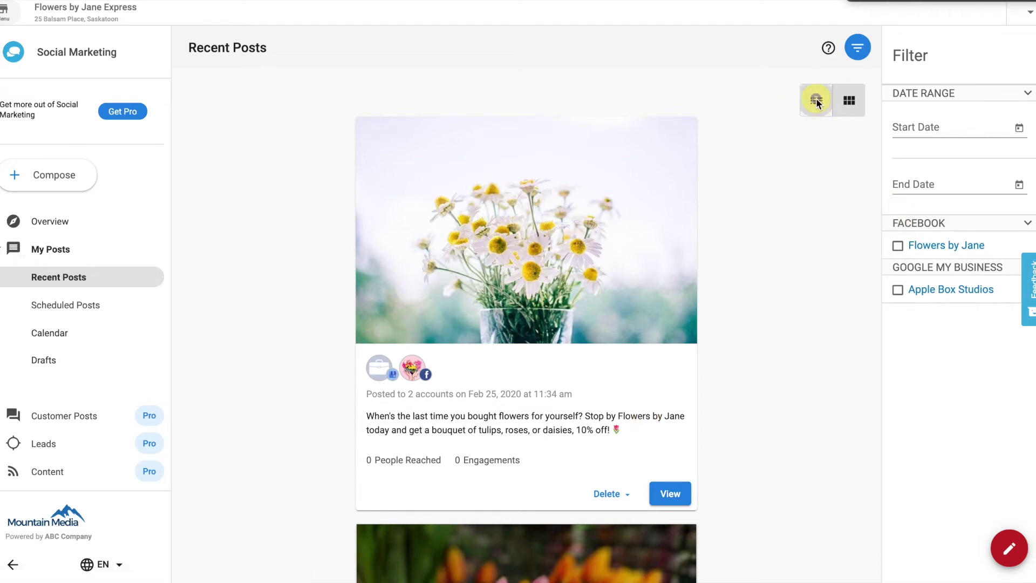
{"action": "left_click", "coordinate": [848, 101]}
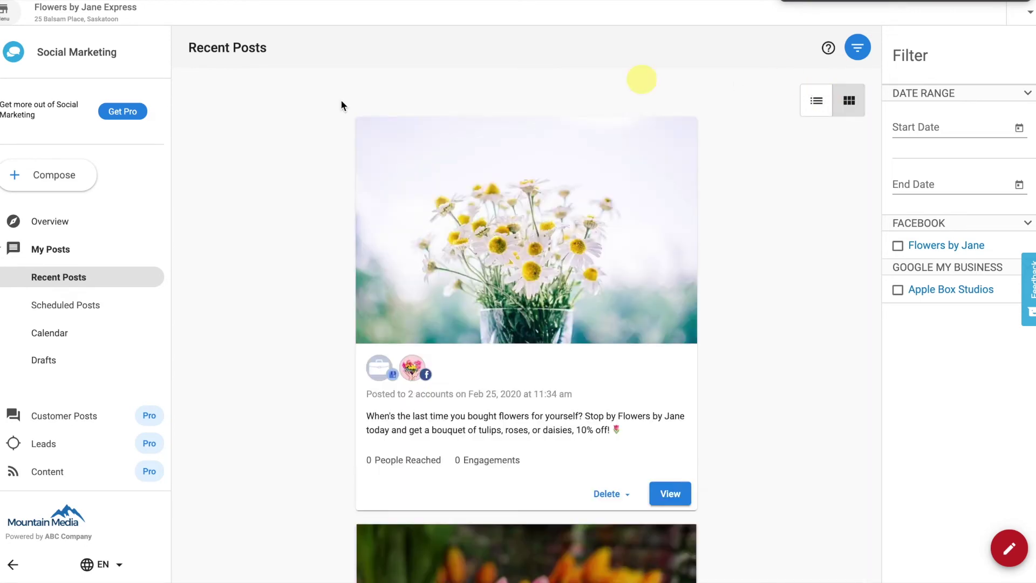
{"action": "left_click", "coordinate": [62, 306]}
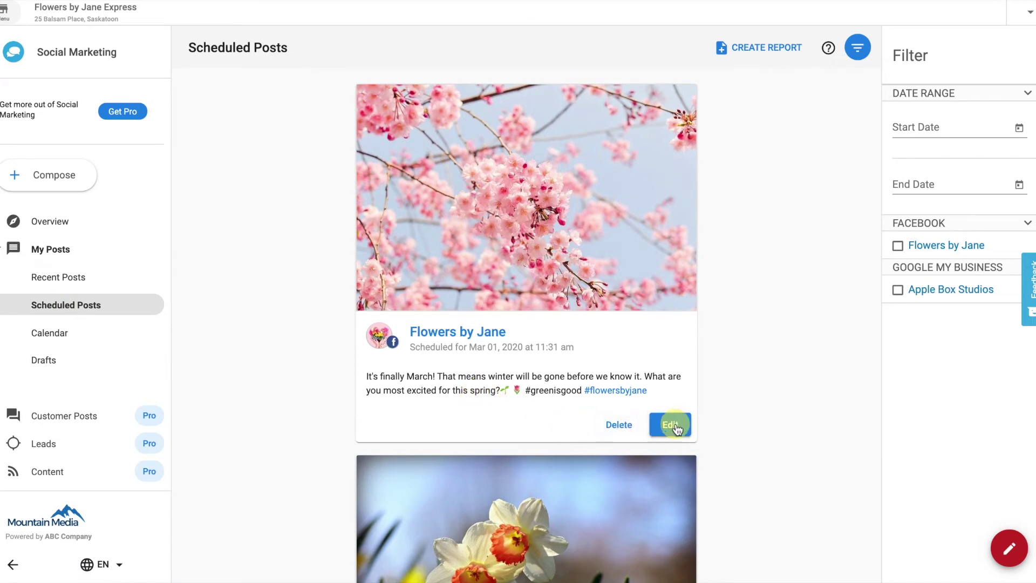
View the February 2020 posting calendar down to the month's last week
{"action": "left_click", "coordinate": [59, 335]}
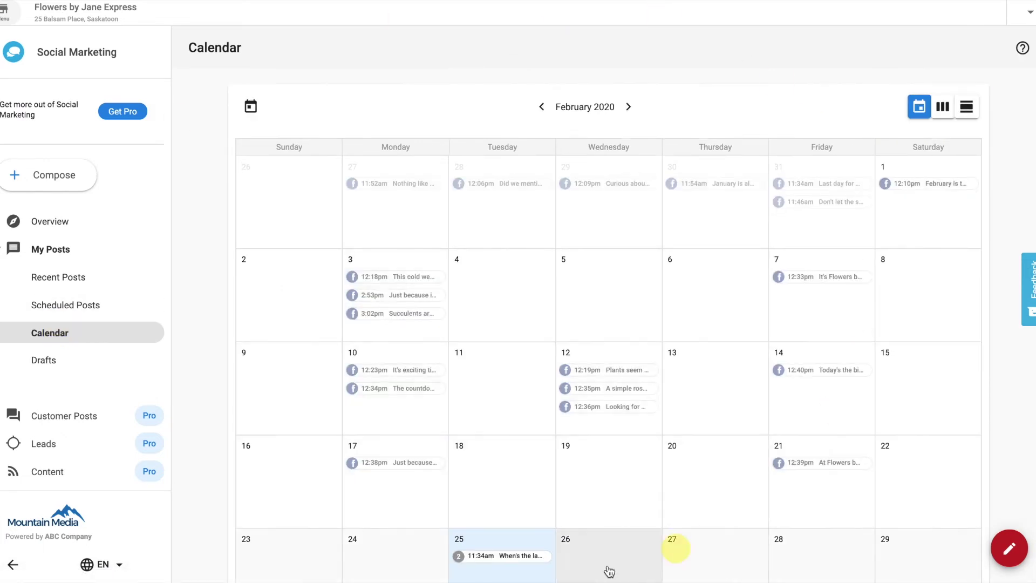
{"action": "scroll", "coordinate": [772, 351], "scroll_direction": "down", "scroll_amount": 2}
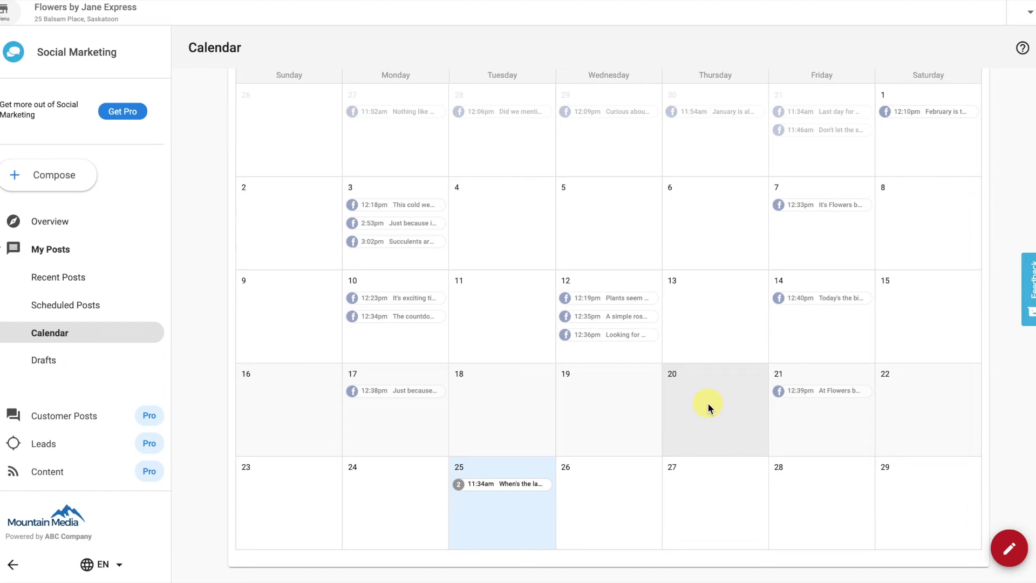
Open Drafts to see the saved birthday-flowers post with its orange-flower photo
{"action": "left_click", "coordinate": [85, 366]}
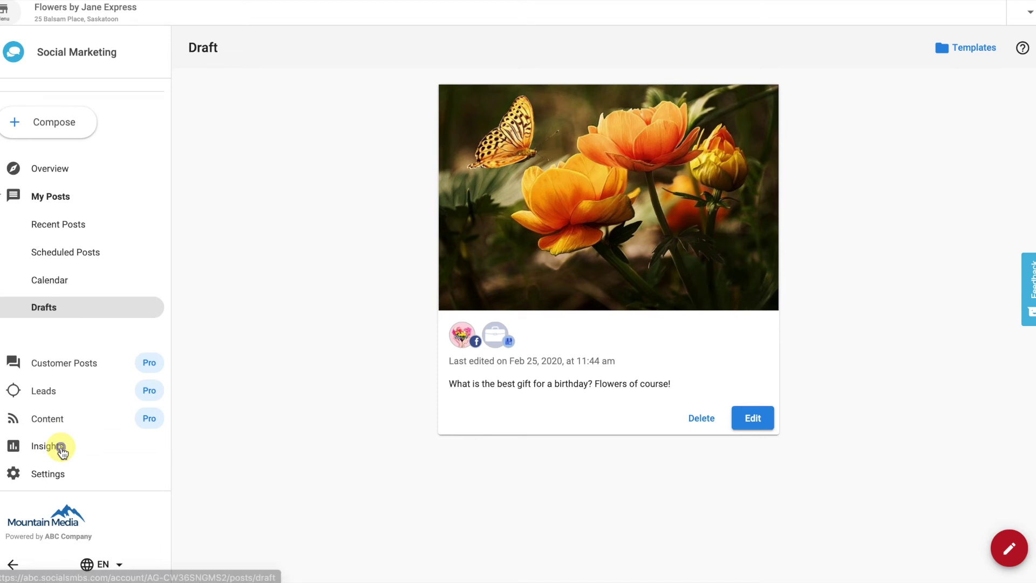
Check Post Performance insights for Facebook, Google My Business, then all networks
{"action": "left_click", "coordinate": [61, 451]}
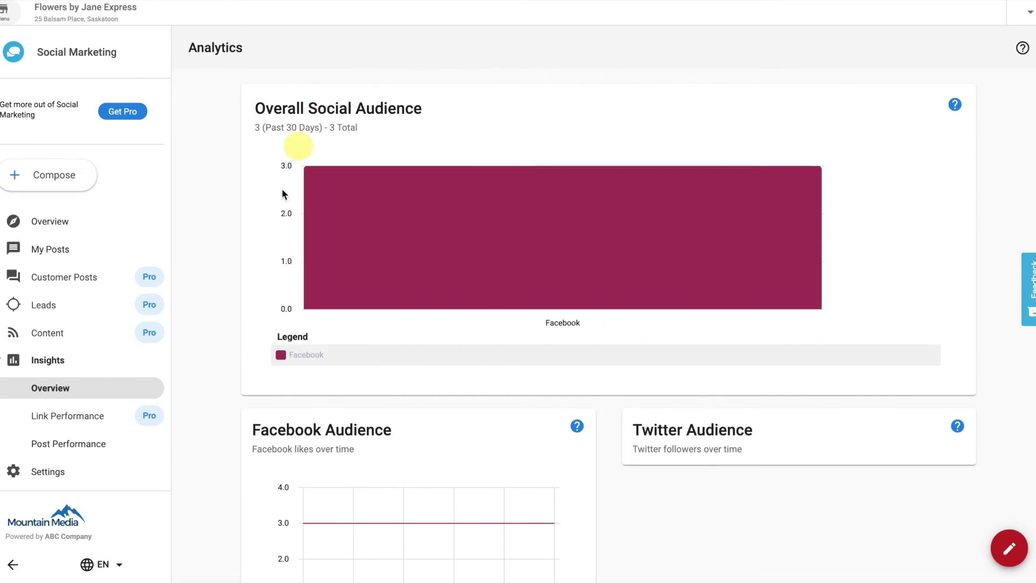
{"action": "left_click", "coordinate": [110, 443]}
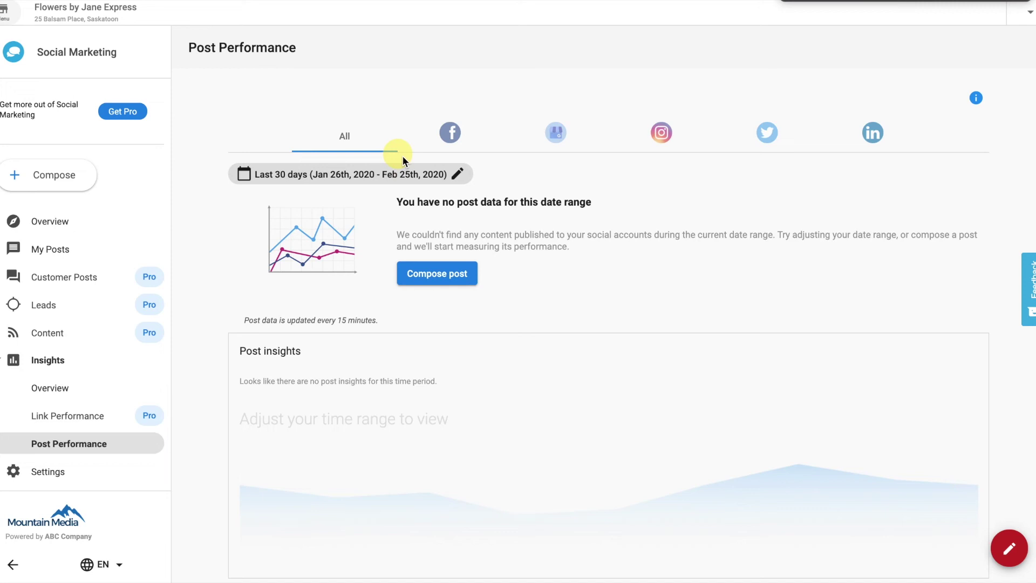
{"action": "left_click", "coordinate": [452, 133]}
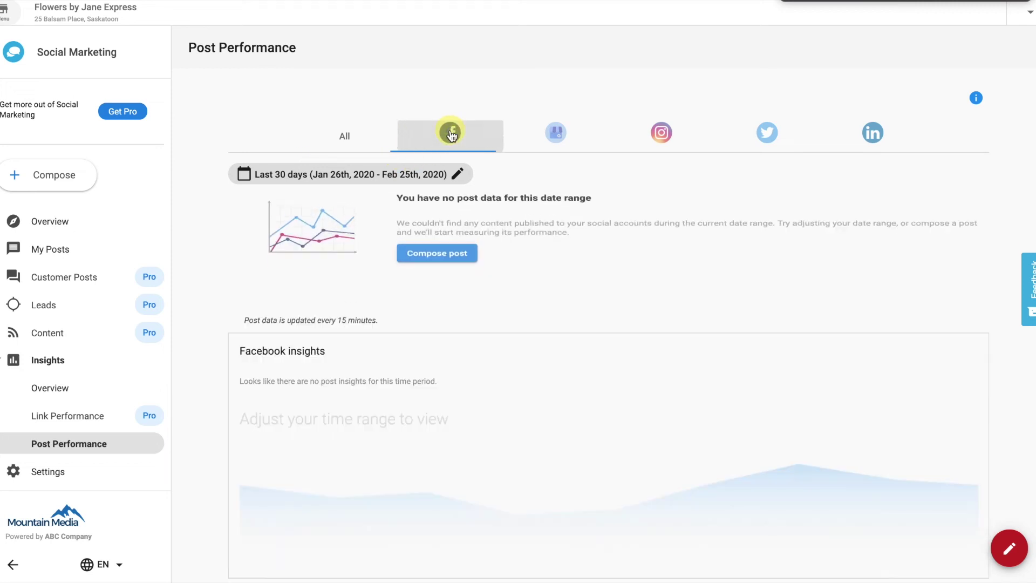
{"action": "left_click", "coordinate": [555, 132]}
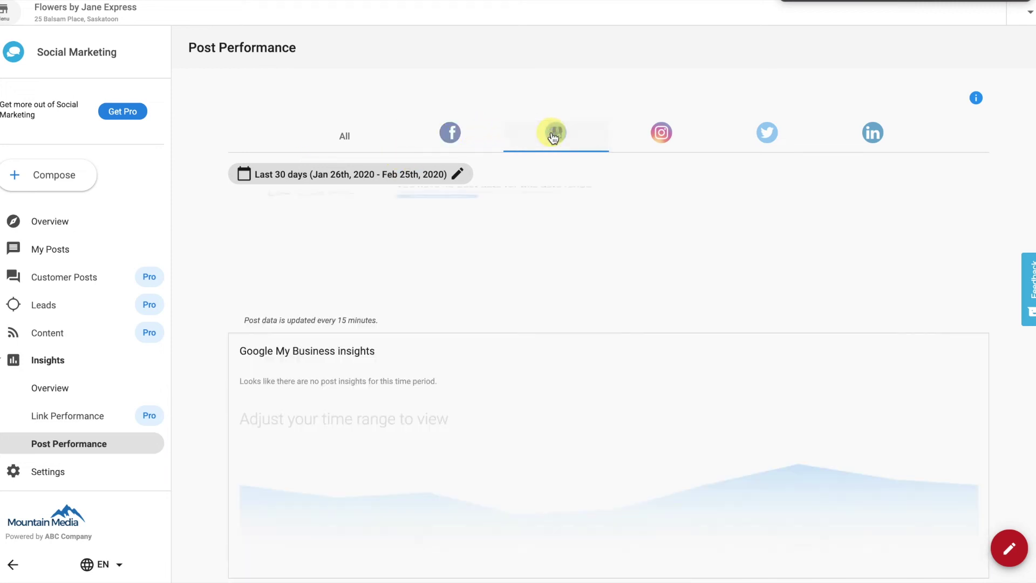
{"action": "left_click", "coordinate": [343, 136]}
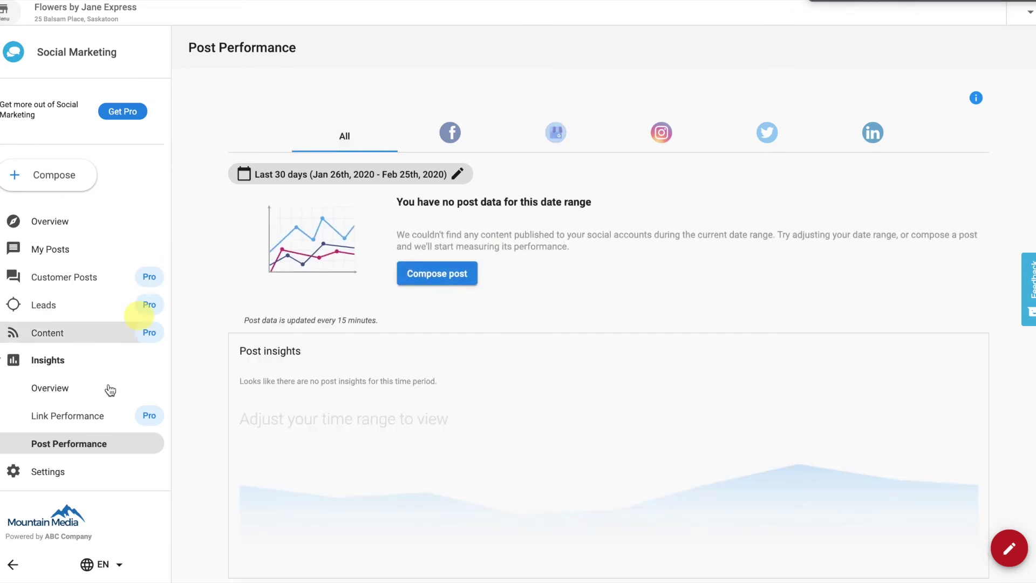
{"action": "scroll", "coordinate": [109, 384], "scroll_direction": "down", "scroll_amount": 1}
{"action": "scroll", "coordinate": [109, 383], "scroll_direction": "up", "scroll_amount": 1}
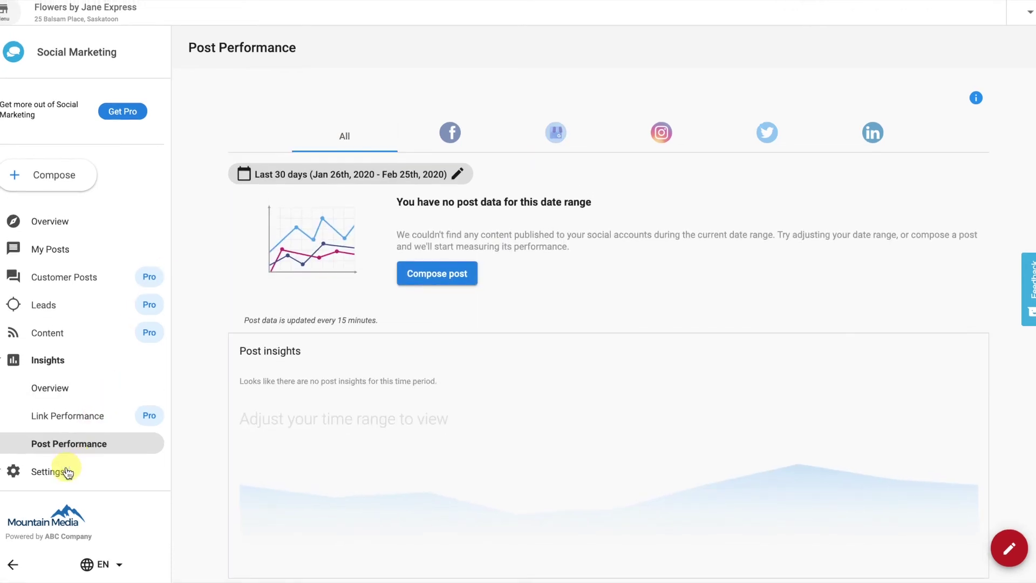
Show the connected Flowers by Jane and Apple Box Studios accounts in Settings
{"action": "left_click", "coordinate": [61, 473]}
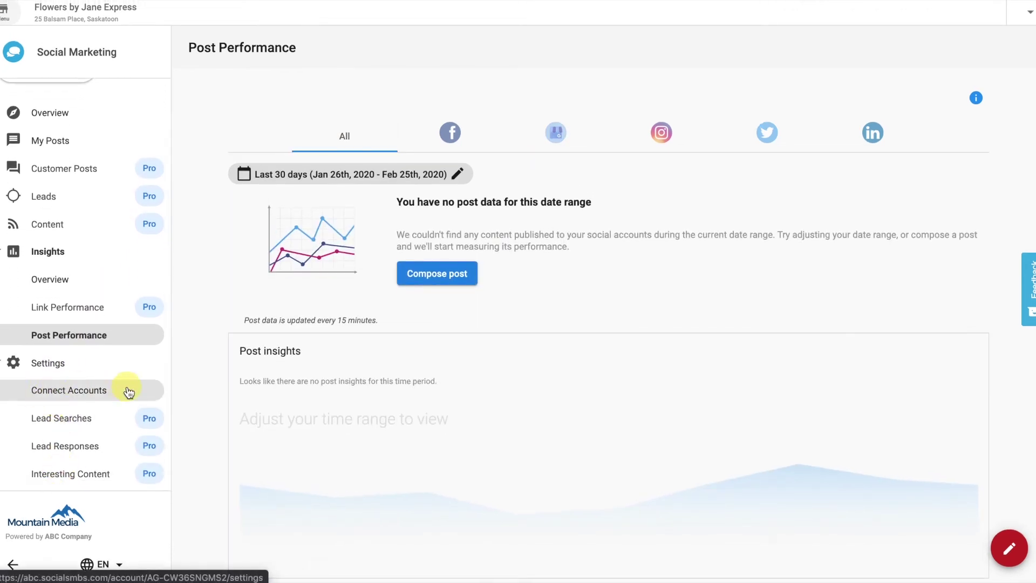
{"action": "left_click", "coordinate": [65, 391]}
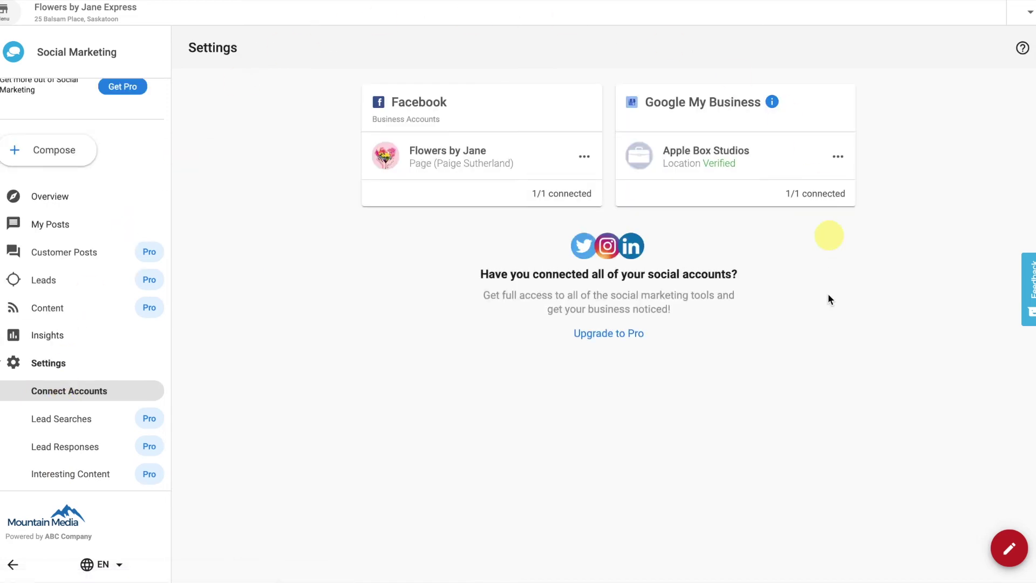